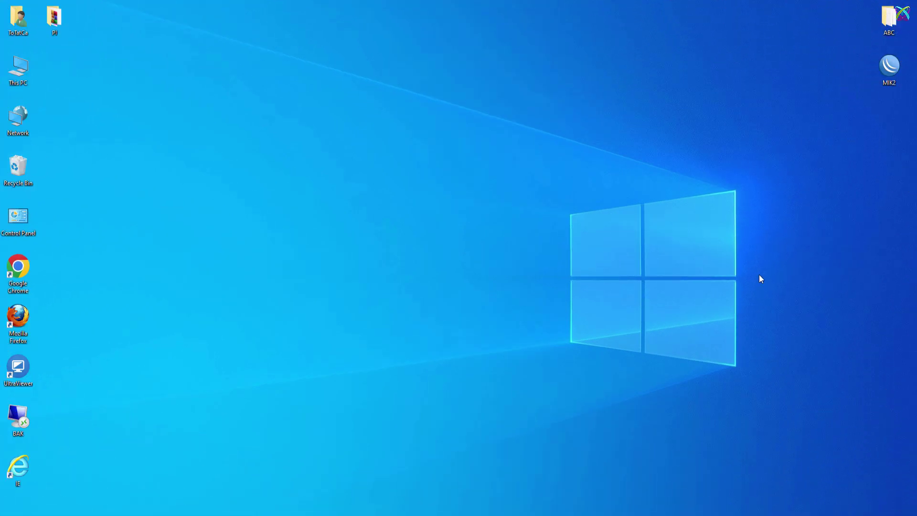
# Check the SD card drive PI (E:) in This PC, then minimise the window.
pyautogui.rightClick(33, 66)
pyautogui.click(47, 75)
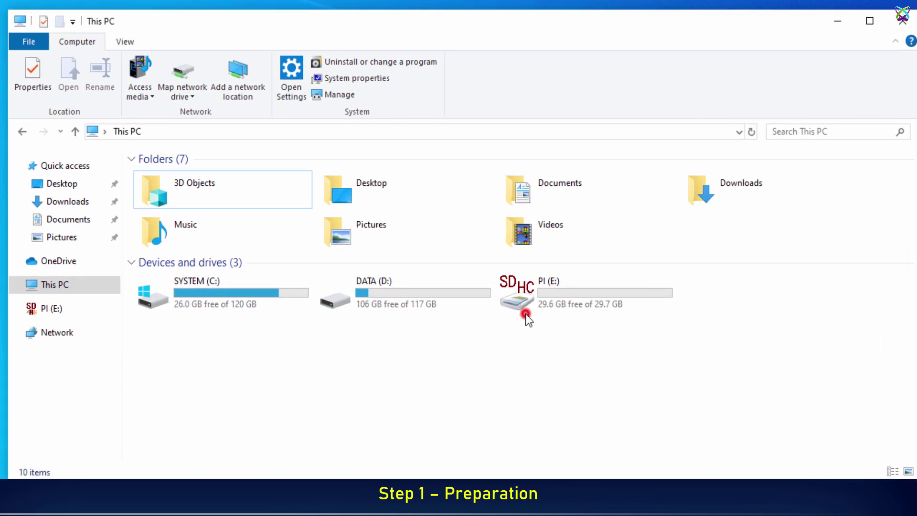
pyautogui.click(525, 314)
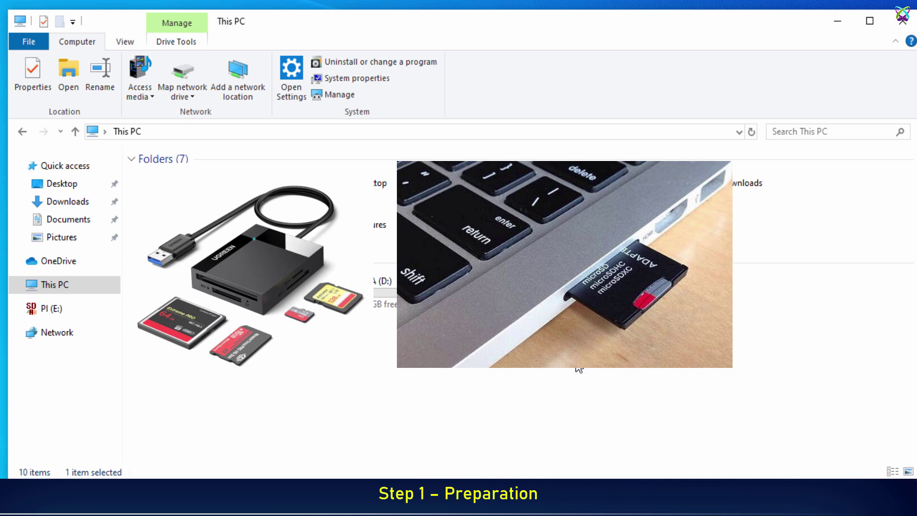
pyautogui.click(835, 23)
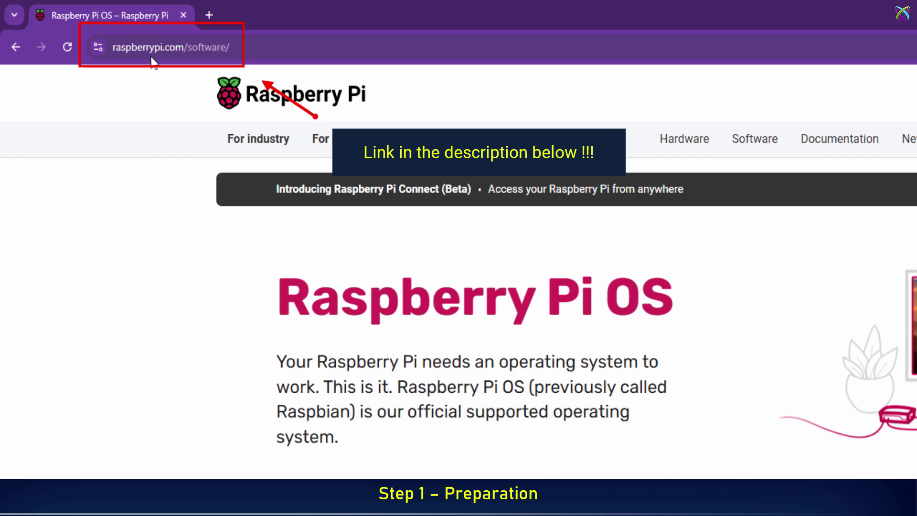
pyautogui.scroll(-5, 254, 292)
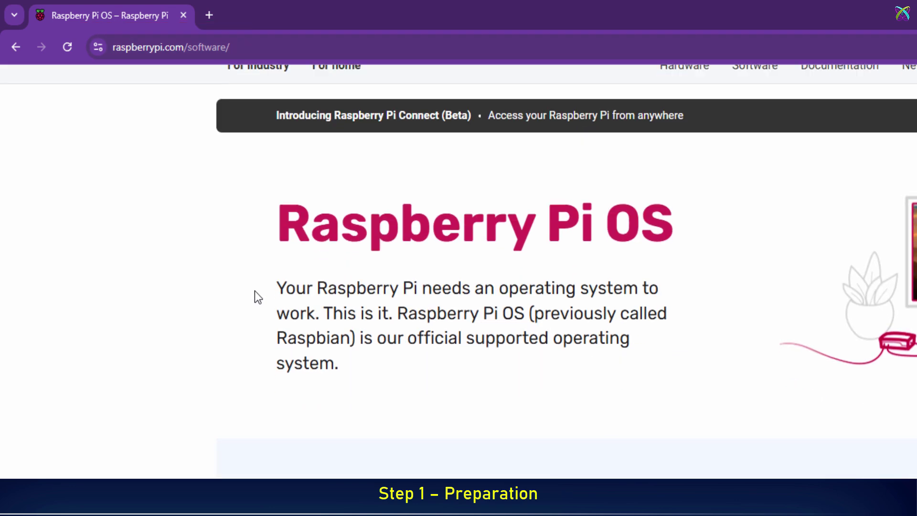
pyautogui.scroll(-1, 250, 293)
pyautogui.scroll(1, 251, 292)
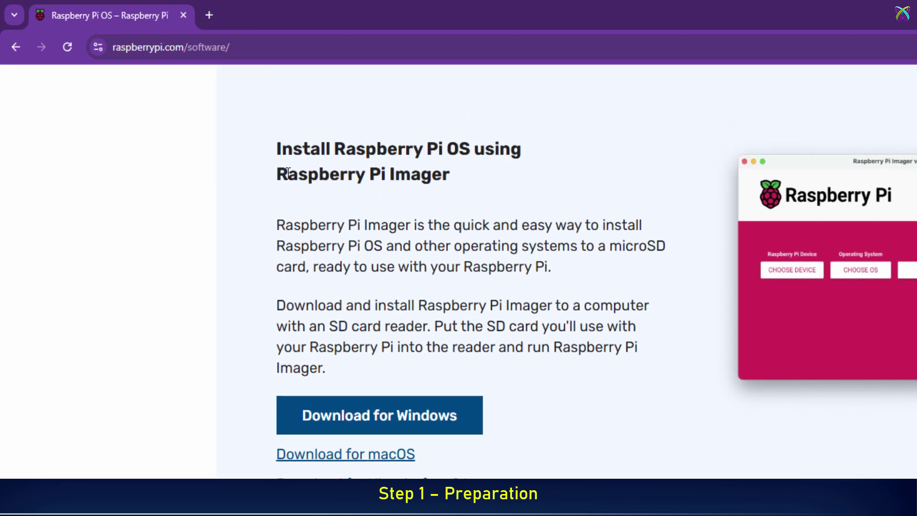
# Download the Raspberry Pi Imager for Windows installer and save it to the Desktop.
pyautogui.moveTo(276, 153); pyautogui.dragTo(454, 180)
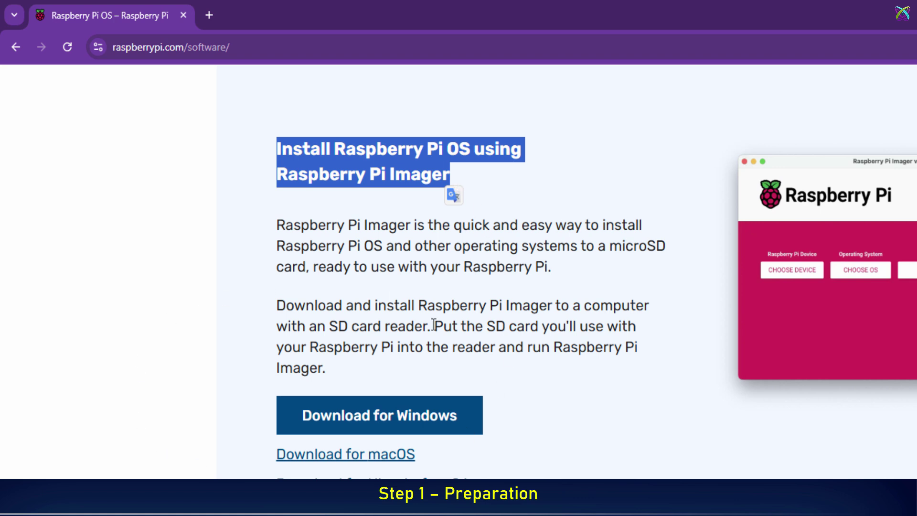
pyautogui.click(428, 435)
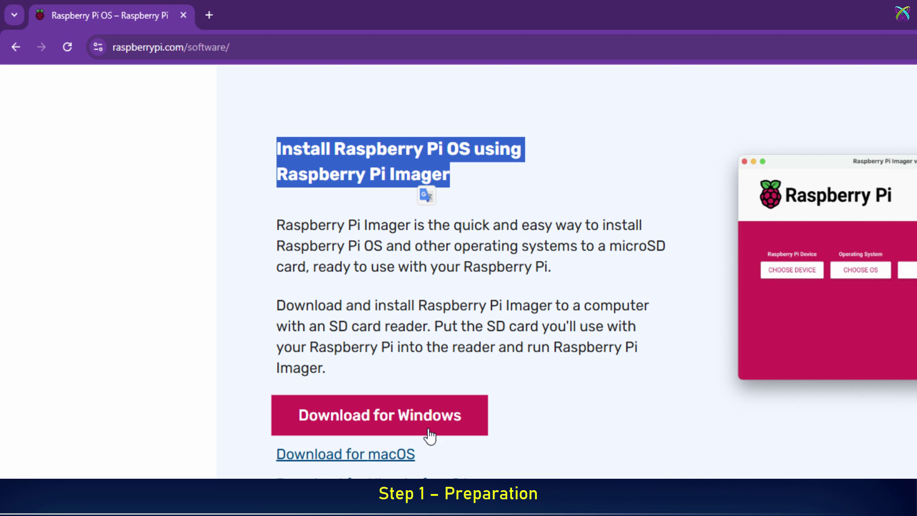
pyautogui.moveTo(679, 330); pyautogui.dragTo(575, 160)
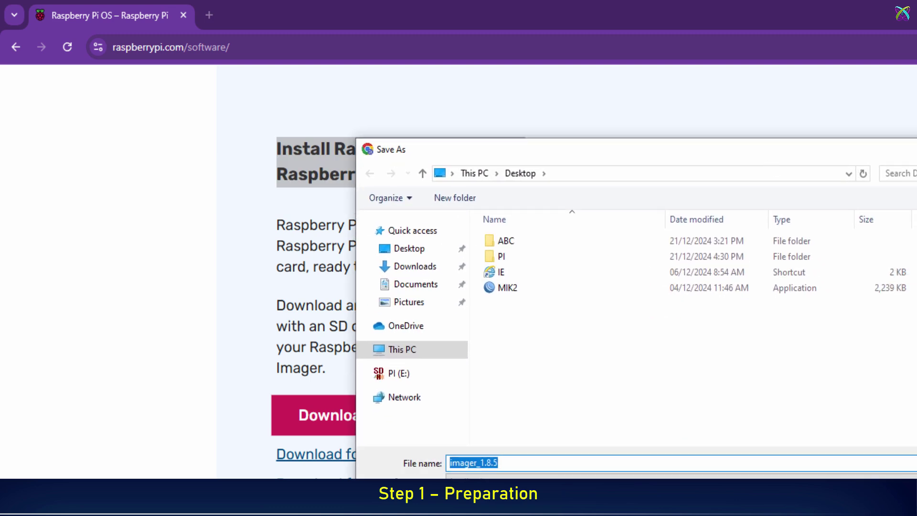
pyautogui.press('Return')
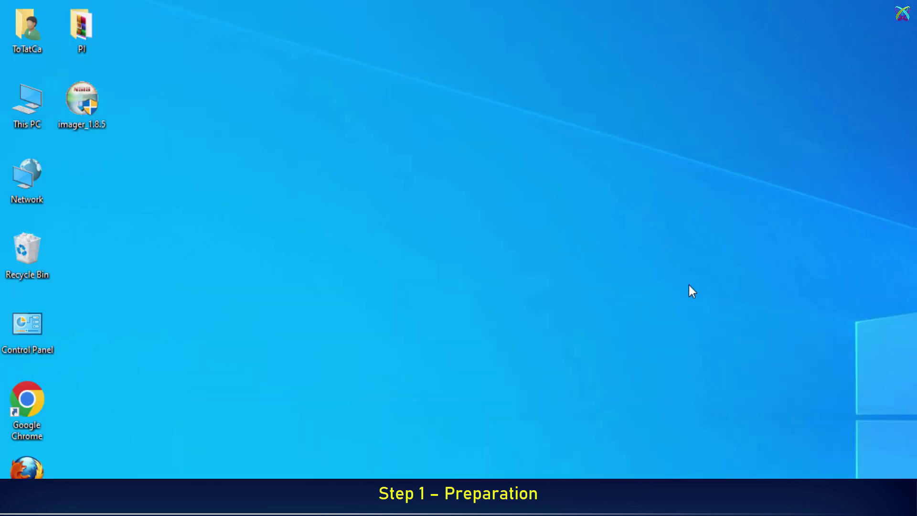
# Install imager_1.8.5 as administrator and finish setup with Raspberry Pi Imager launching.
pyautogui.rightClick(103, 107)
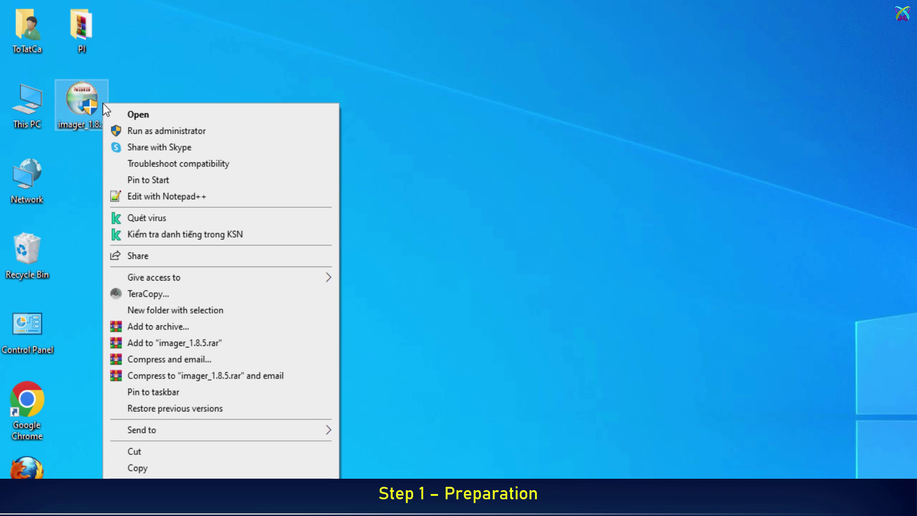
pyautogui.click(160, 131)
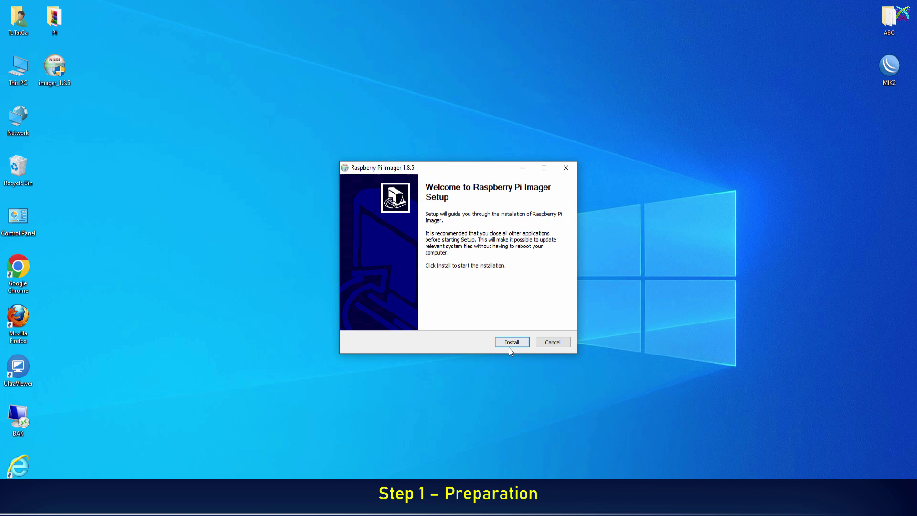
pyautogui.click(509, 347)
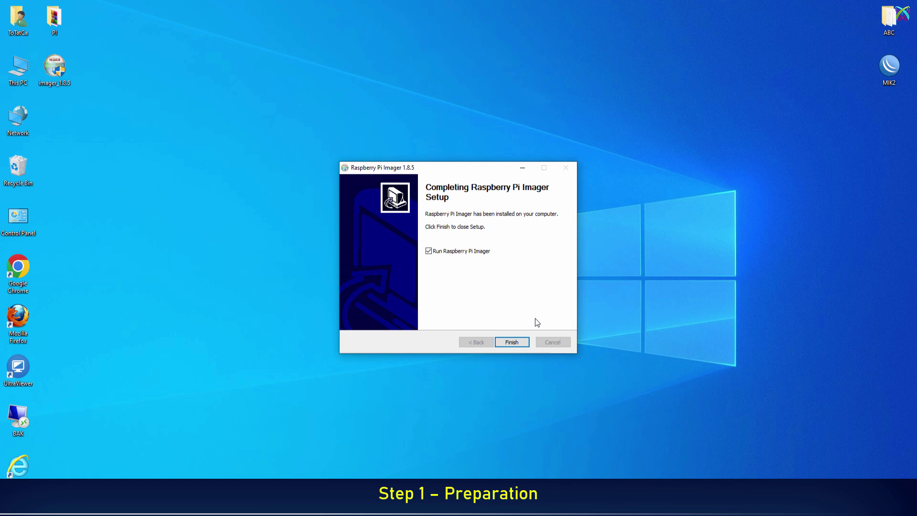
pyautogui.click(512, 343)
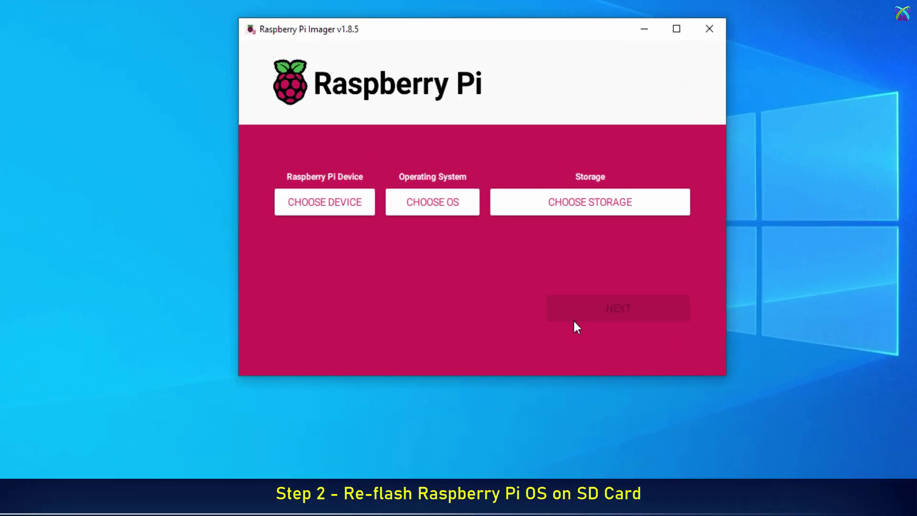
# Choose Raspberry Pi 4 from the Raspberry Pi device list.
pyautogui.click(300, 204)
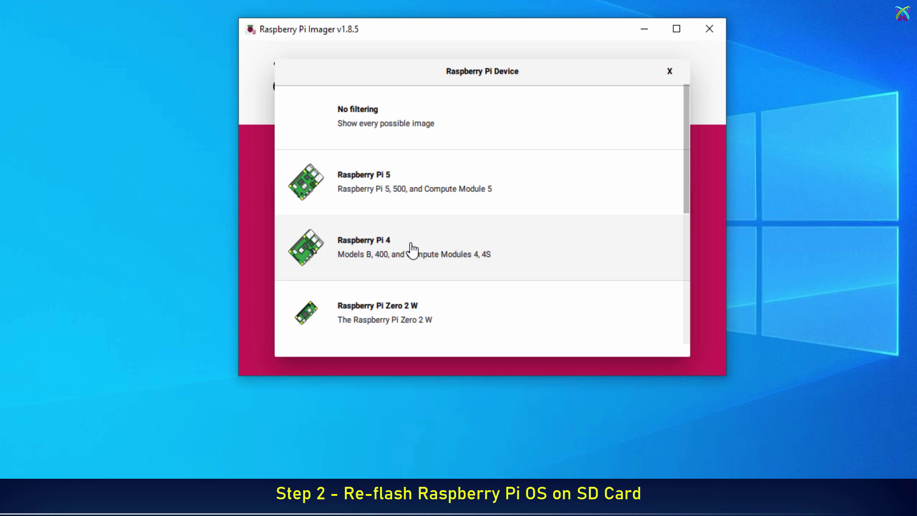
pyautogui.scroll(-3, 411, 248)
pyautogui.scroll(-4, 411, 248)
pyautogui.scroll(4, 410, 247)
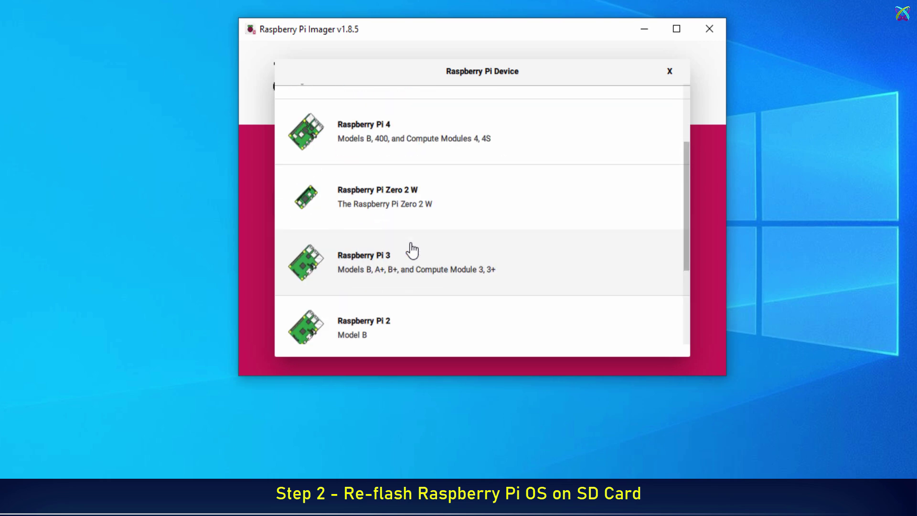
pyautogui.scroll(3, 410, 247)
pyautogui.click(412, 249)
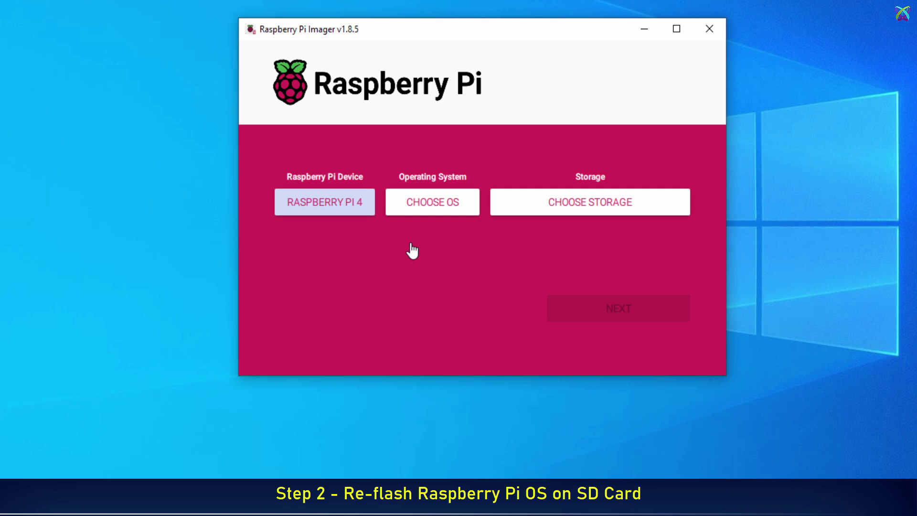
# Select Raspberry Pi OS (64-bit) and the 'SDHC Card - 31.9 GB' drive.
pyautogui.click(439, 201)
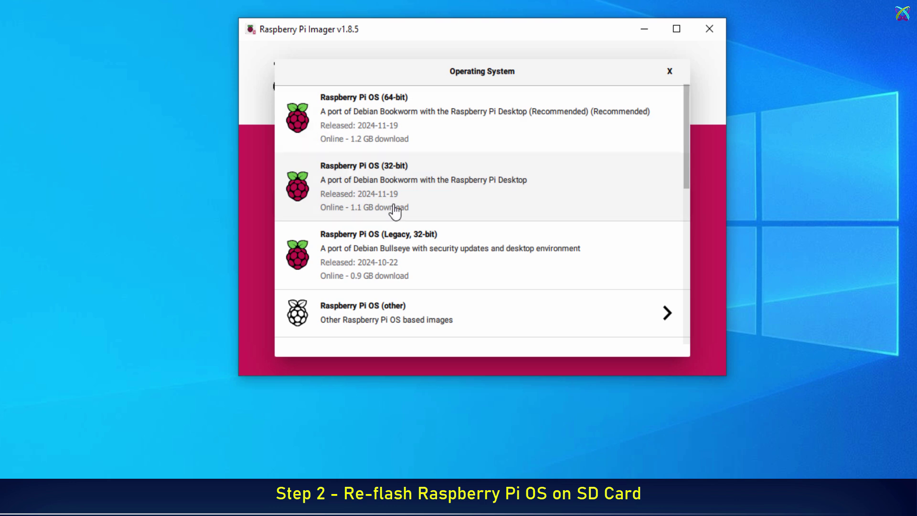
pyautogui.click(459, 135)
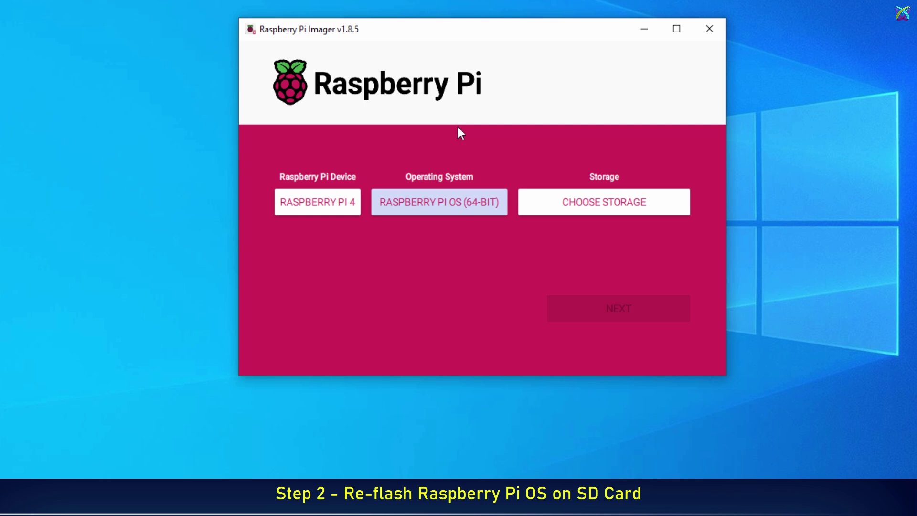
pyautogui.click(631, 207)
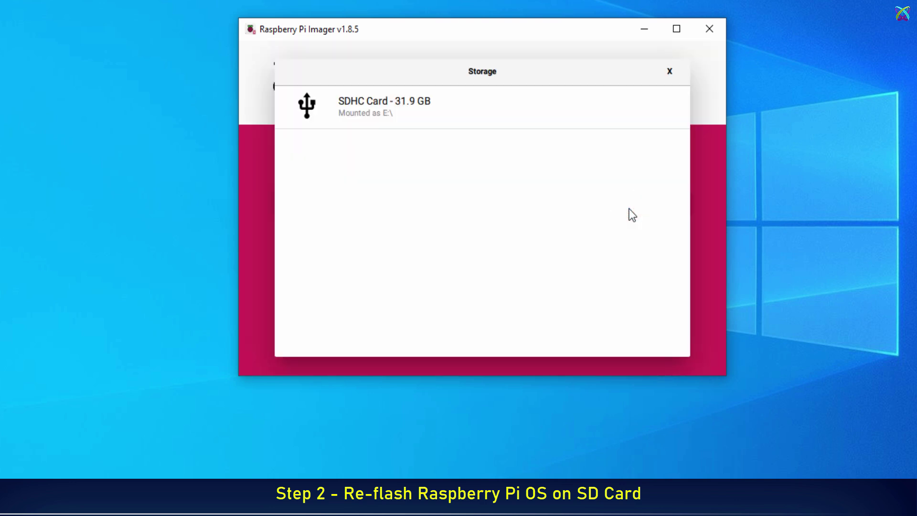
pyautogui.click(461, 115)
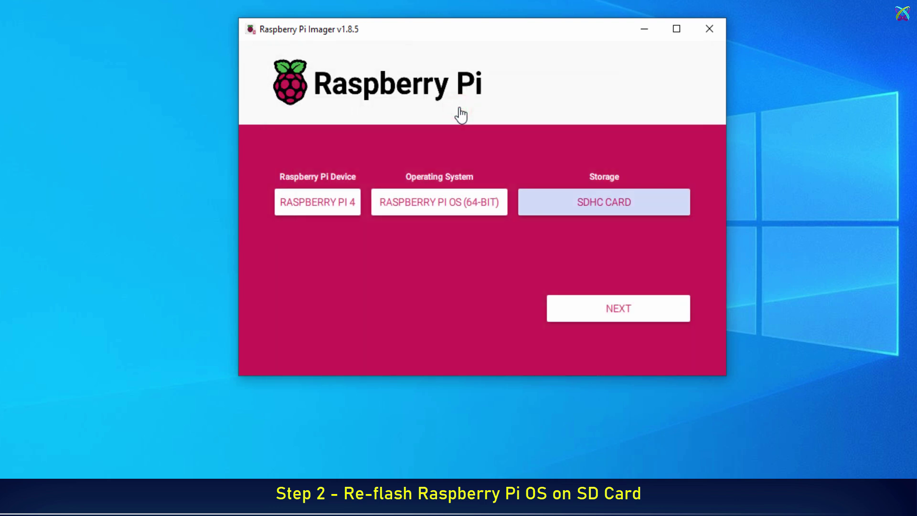
# Proceed with the chosen settings and decline OS customisation.
pyautogui.click(610, 309)
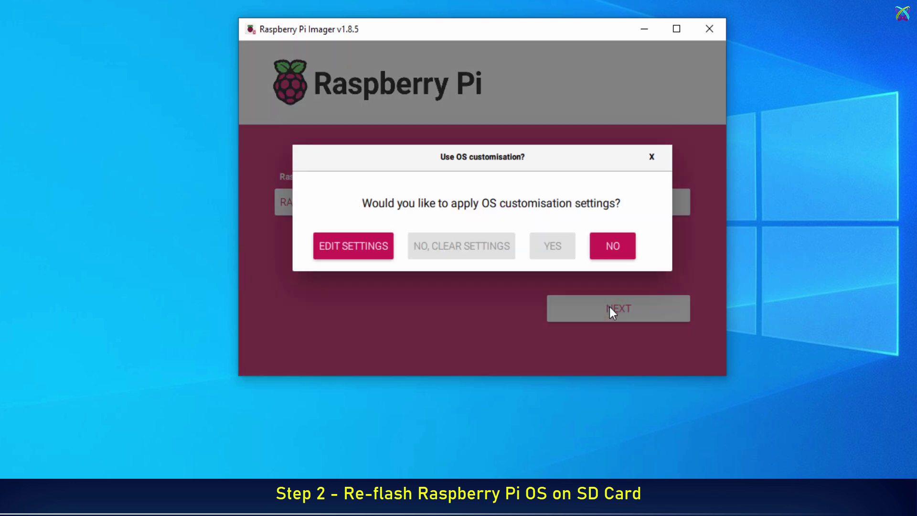
pyautogui.click(622, 247)
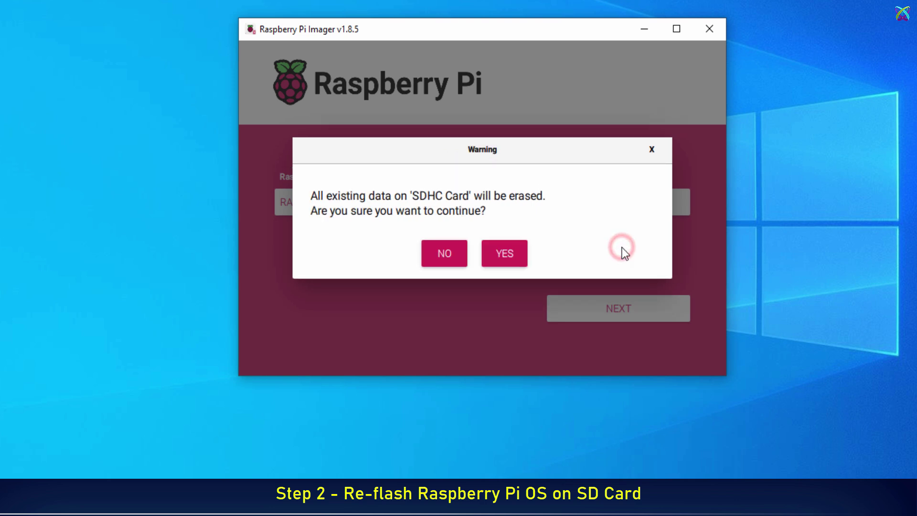
# Confirm erasing all data on the SDHC card so writing begins.
pyautogui.click(520, 259)
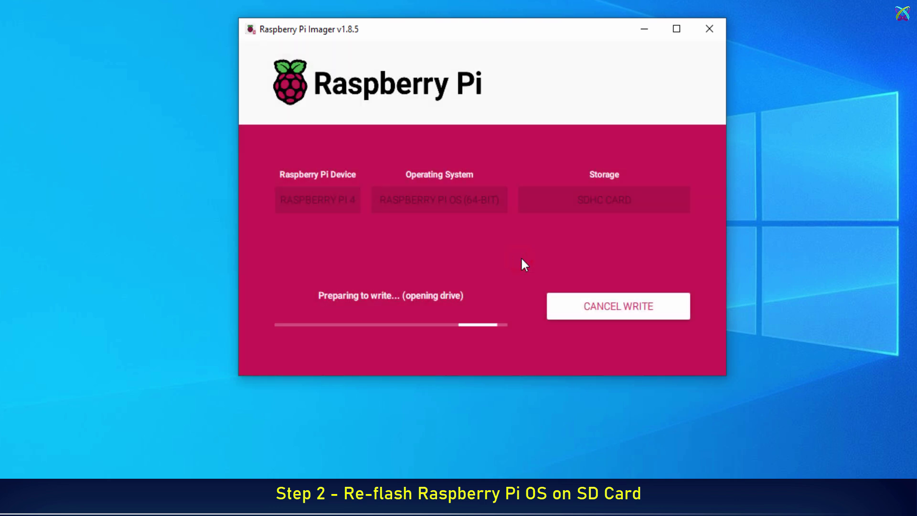